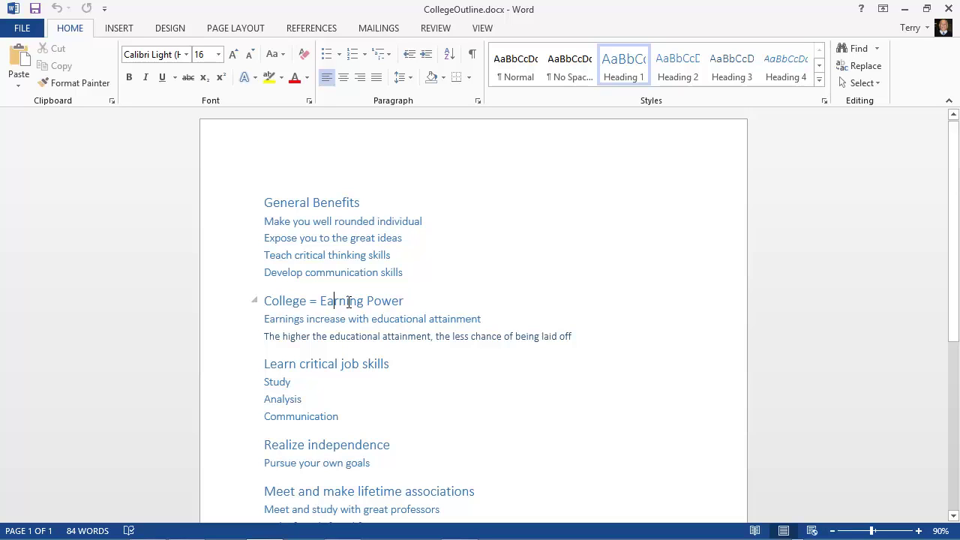
Examine which heading styles the lines under "College = Earning Power" use and read through the rest of the outline document
left_click(326, 318)
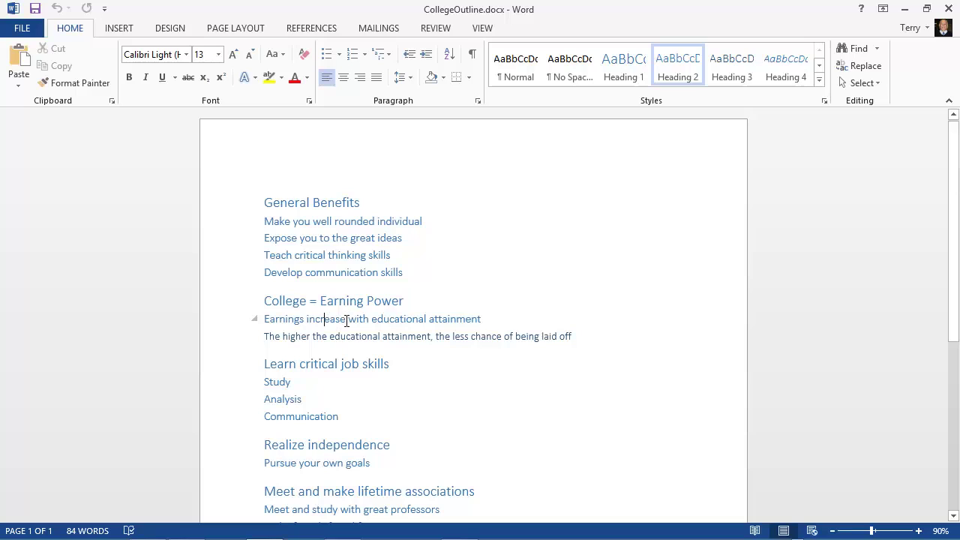
left_click(342, 336)
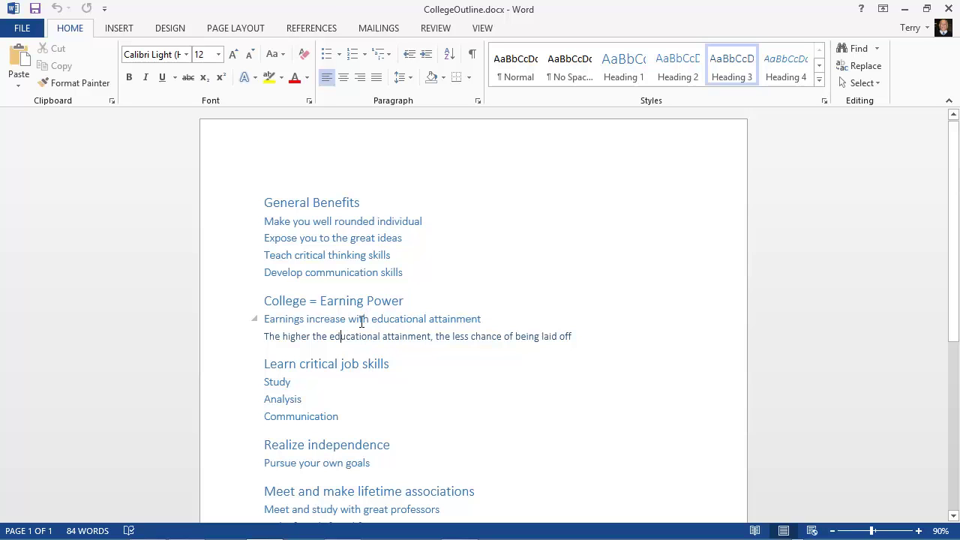
scroll(561, 446, "down", 3)
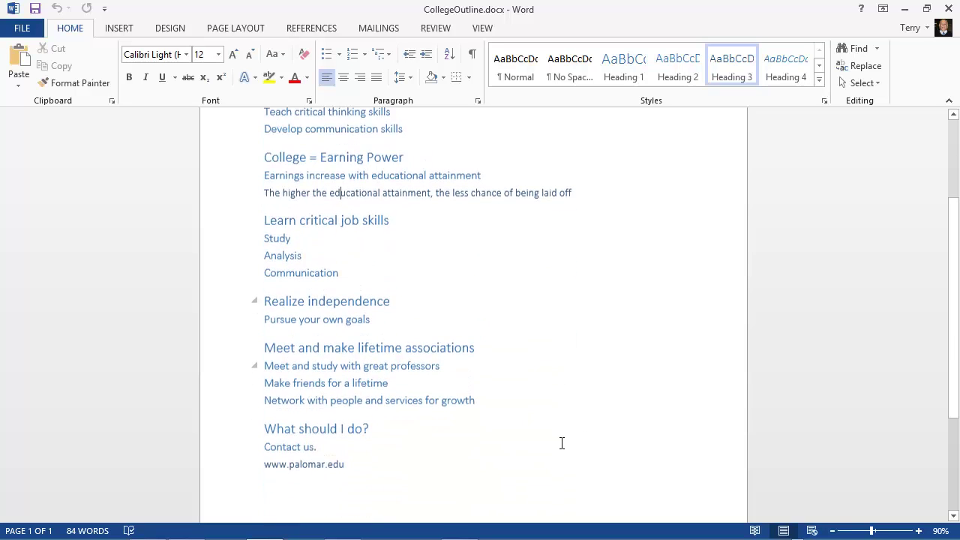
scroll(561, 443, "up", 3)
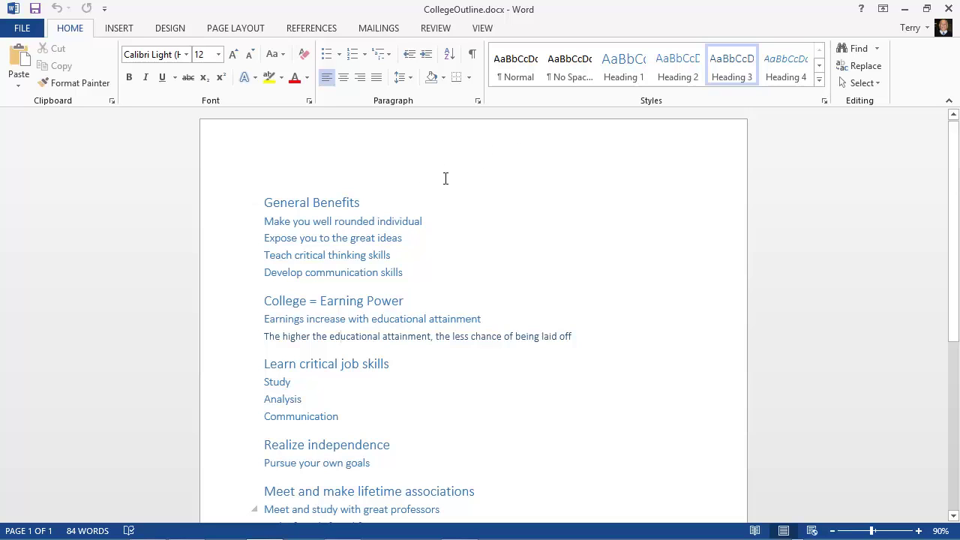
Inspect the document's heading levels in Outline view twice, closing the view each time
left_click(483, 29)
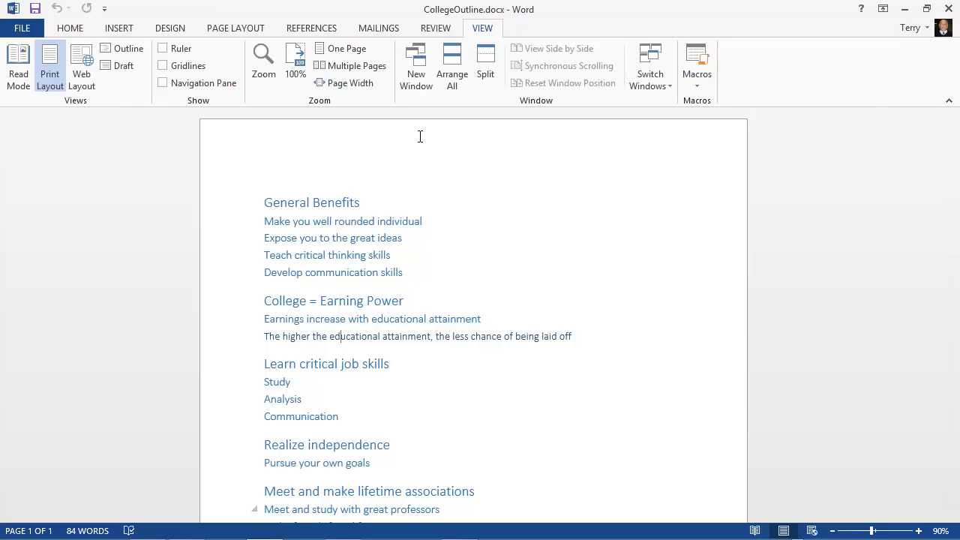
left_click(127, 49)
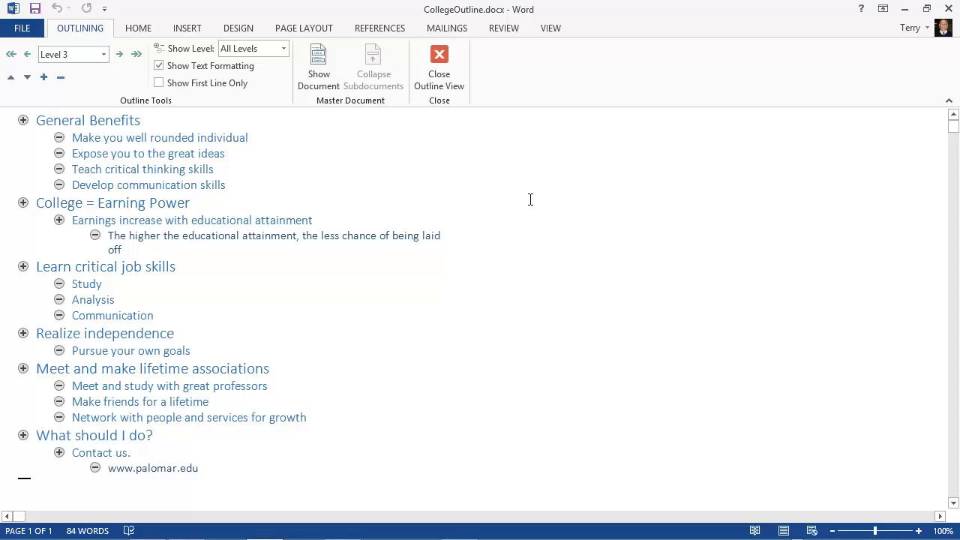
left_click(120, 120)
left_click(441, 60)
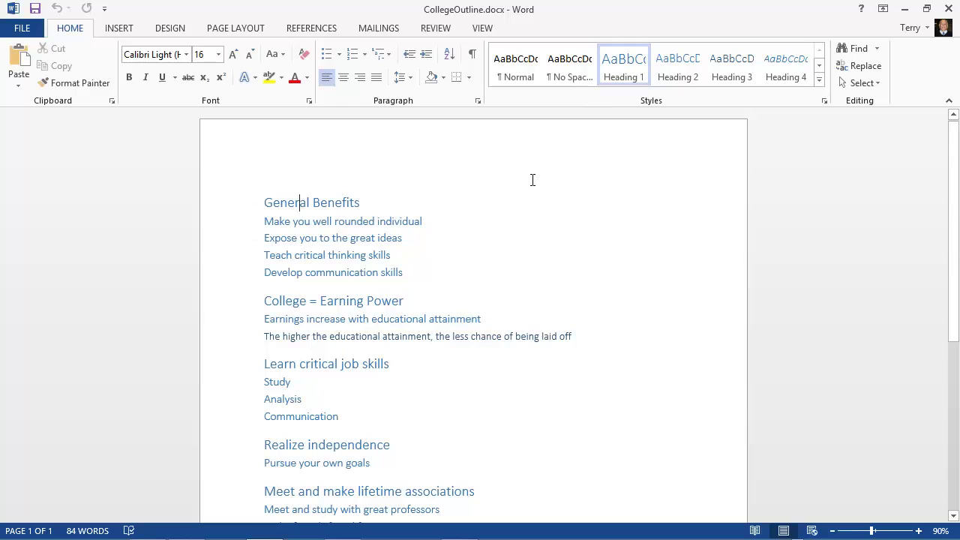
left_click(482, 27)
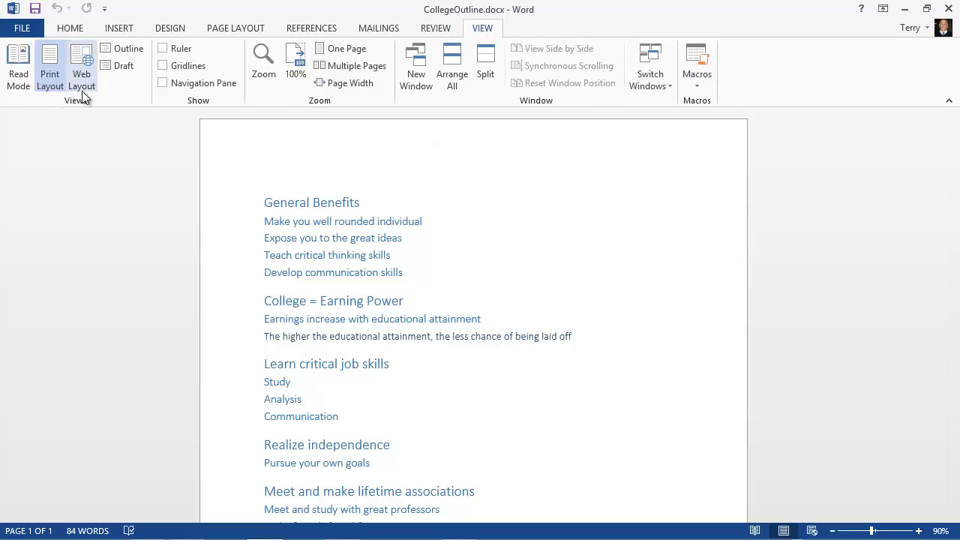
left_click(129, 48)
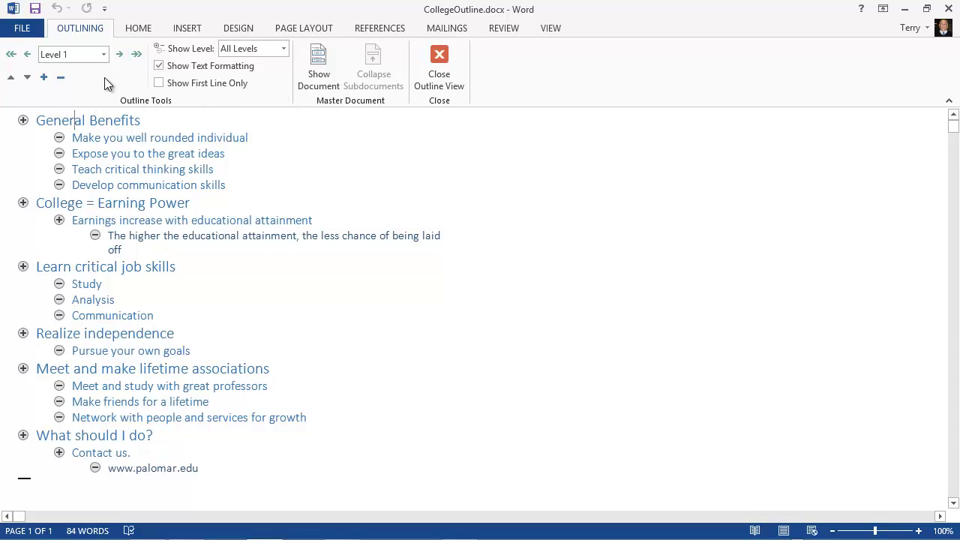
left_click(439, 69)
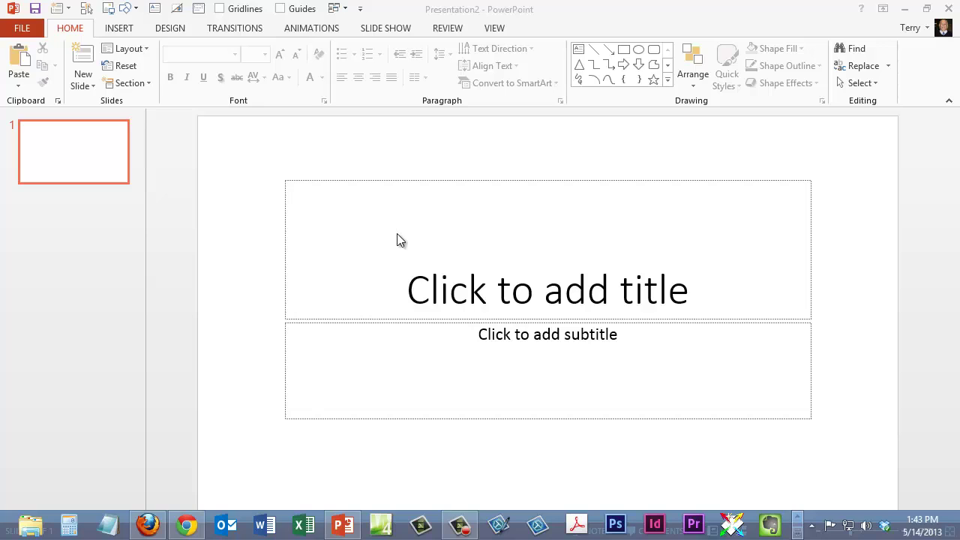
Insert slides from the outline file CollegeOutline.docx on the Desktop into the blank presentation
left_click(93, 88)
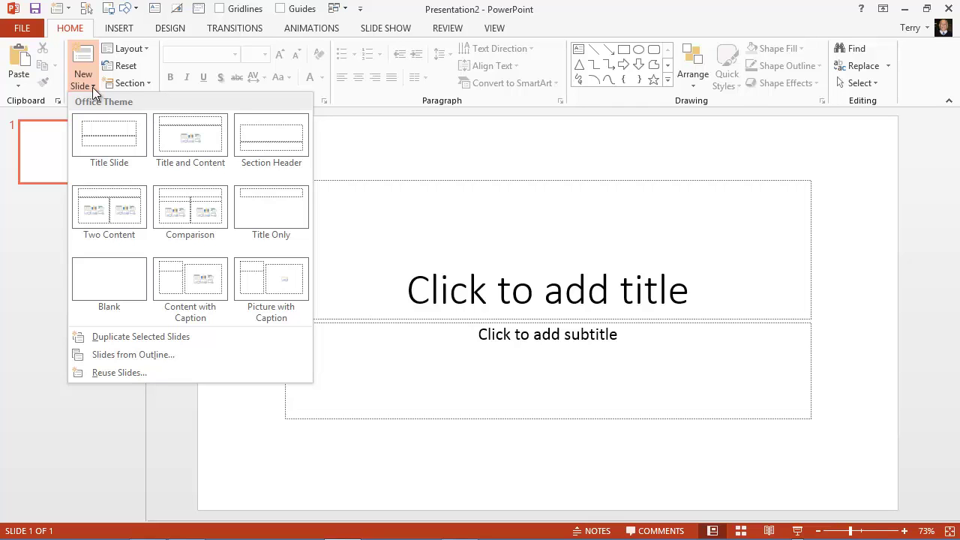
left_click(138, 353)
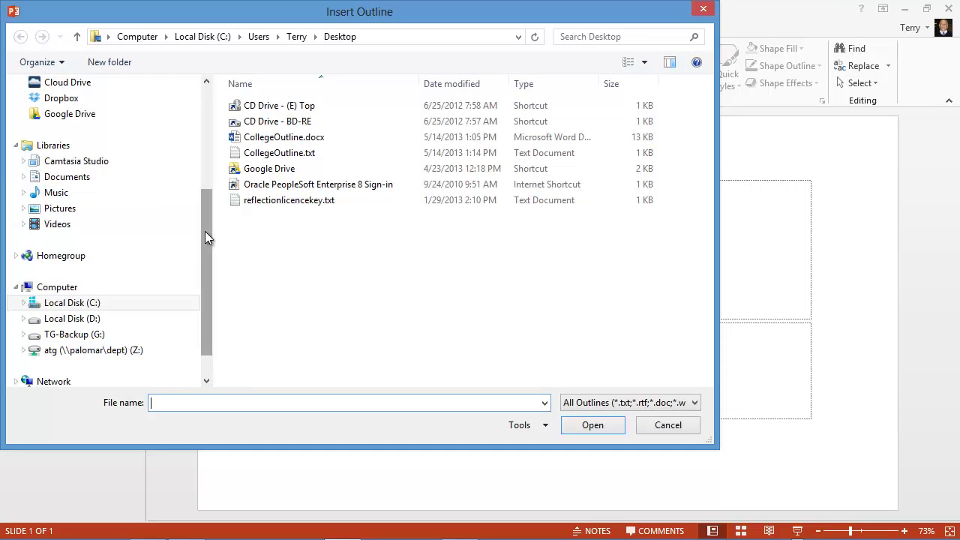
left_click_drag(207, 236, 214, 128)
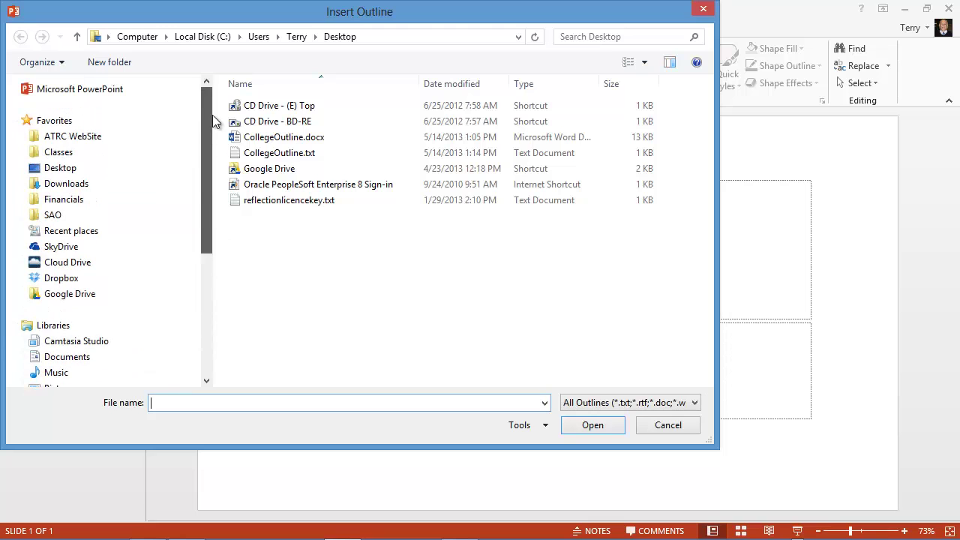
left_click(72, 169)
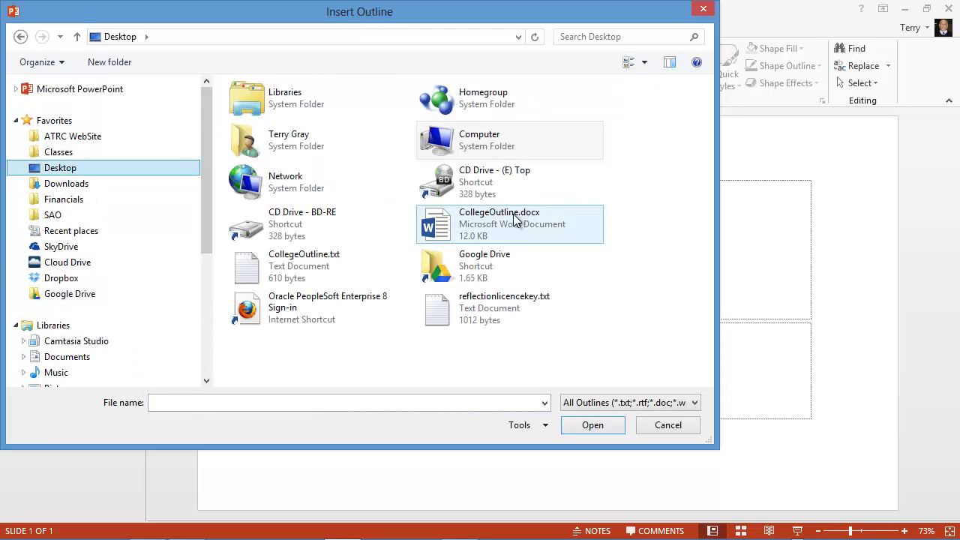
left_click(506, 218)
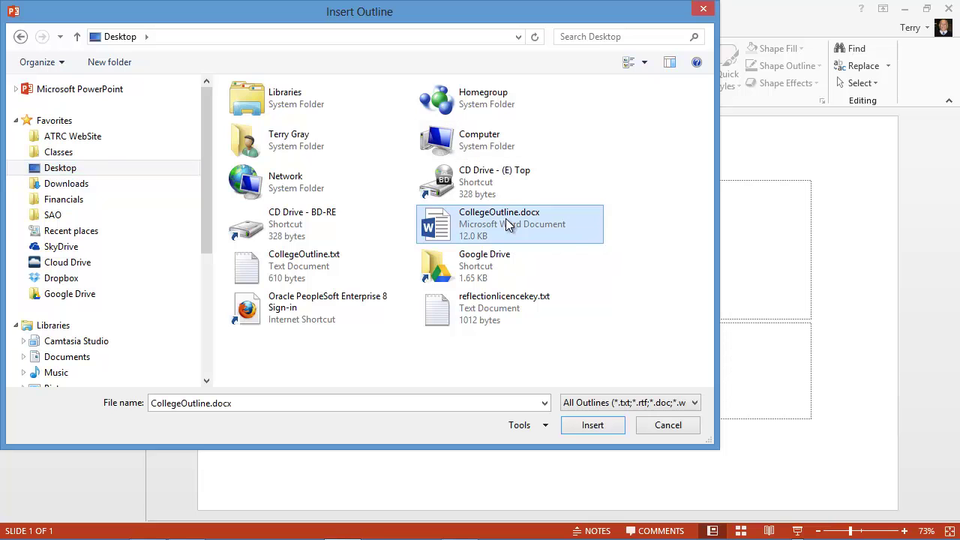
left_click(600, 424)
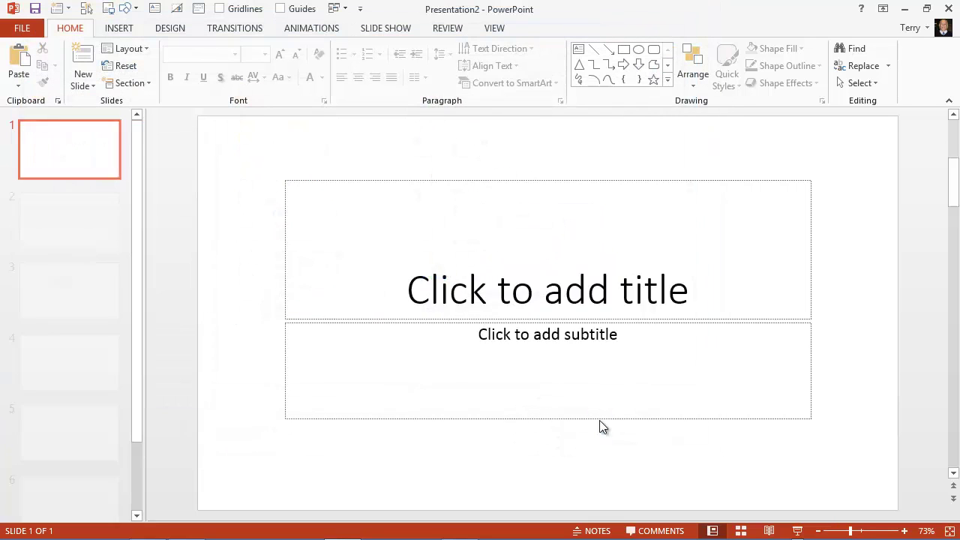
Review the slides from the first through slide 7, examining how the outline's headings and subpoints were placed
left_click(97, 156)
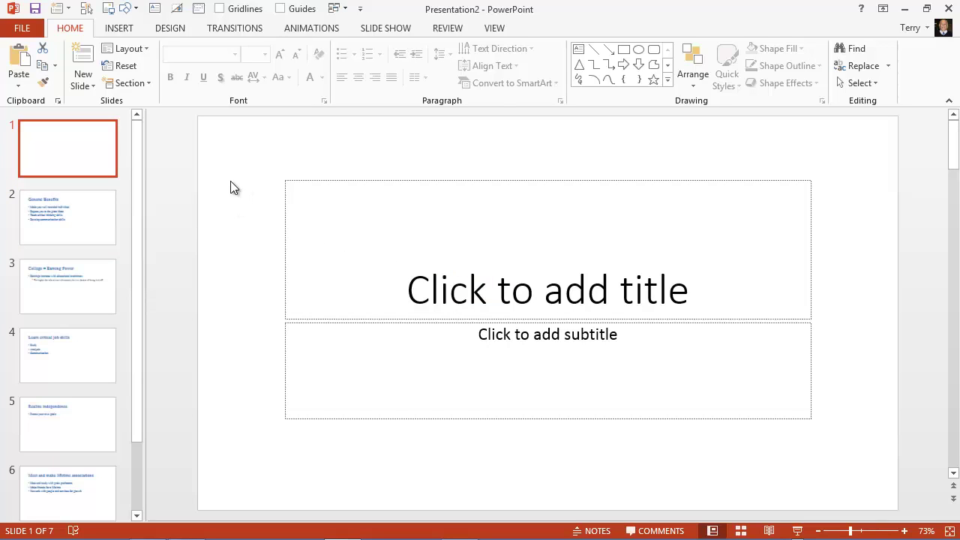
left_click(98, 223)
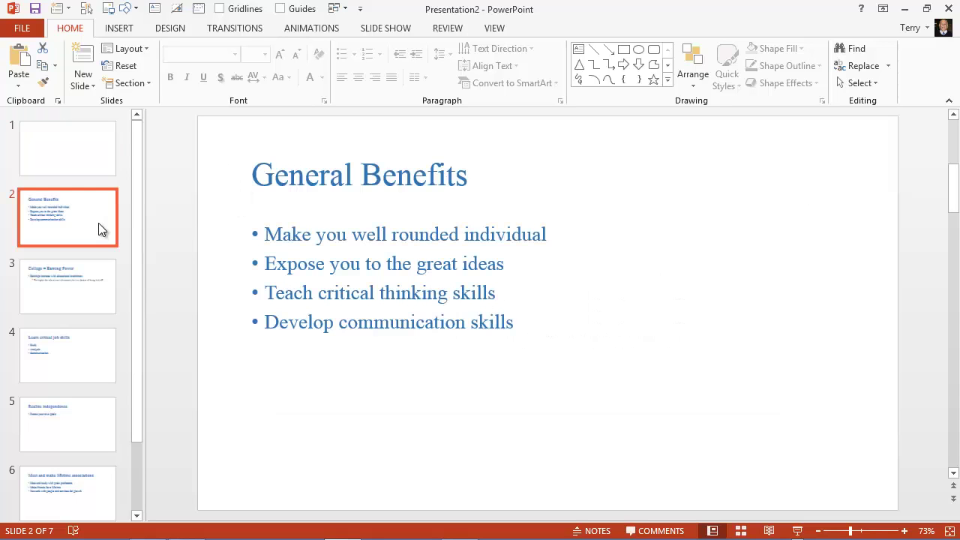
left_click(301, 177)
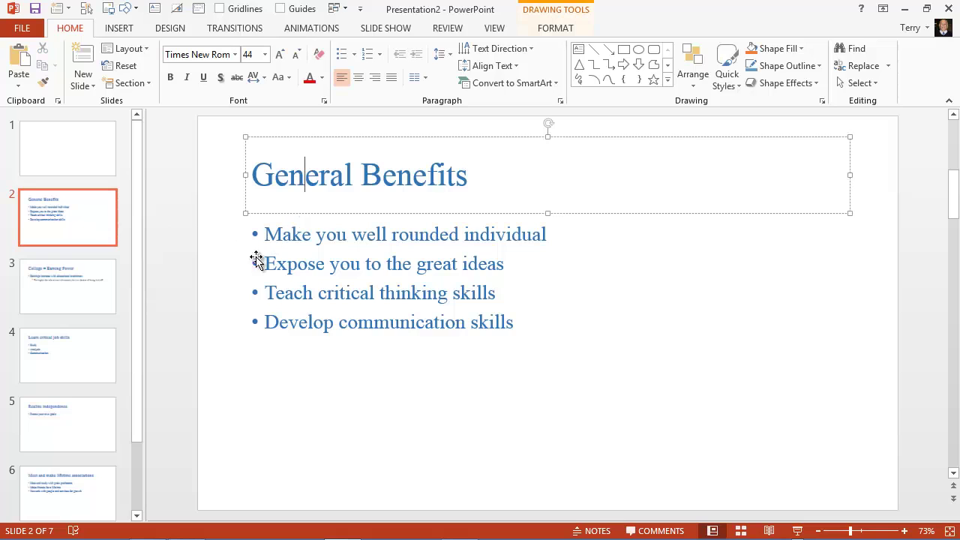
left_click(101, 289)
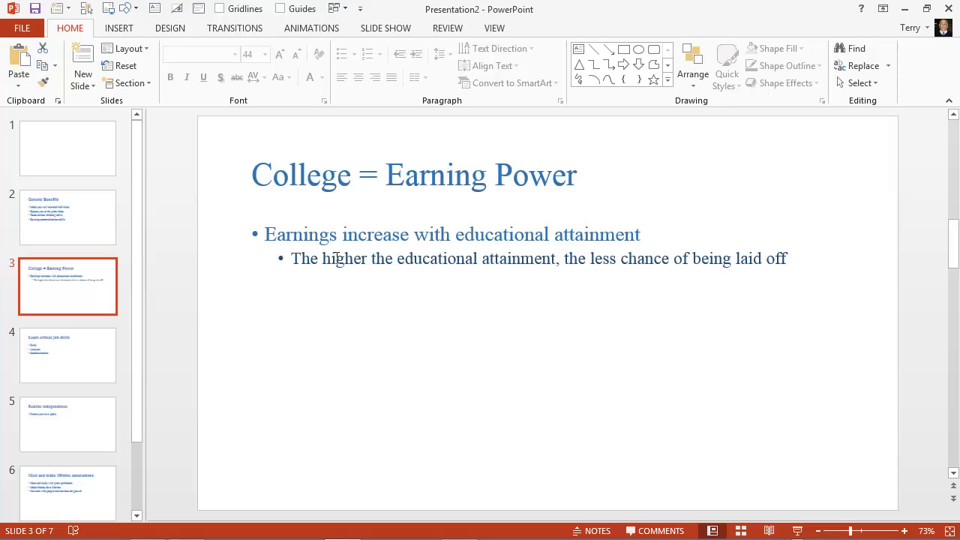
left_click(73, 356)
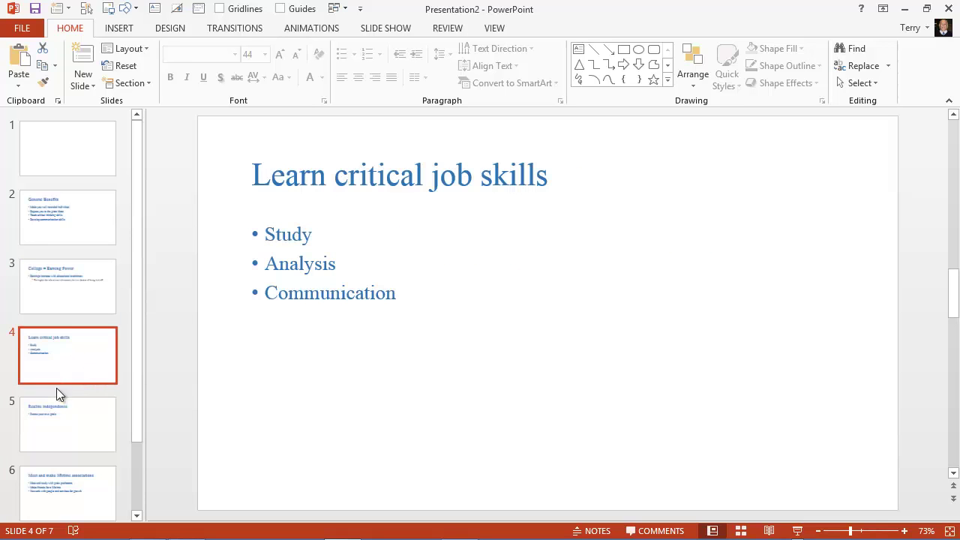
left_click(58, 431)
left_click(93, 482)
scroll(120, 450, "down", 2)
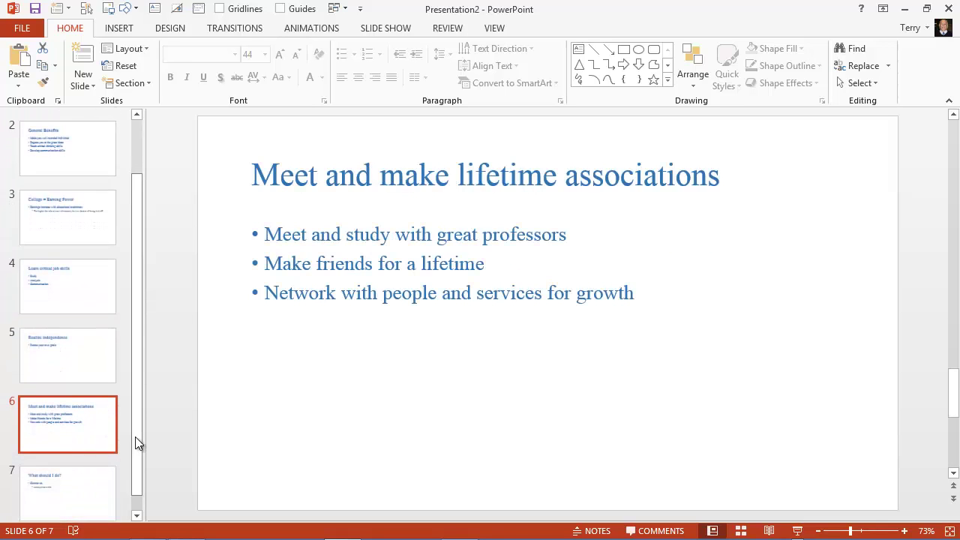
left_click(138, 510)
left_click(93, 491)
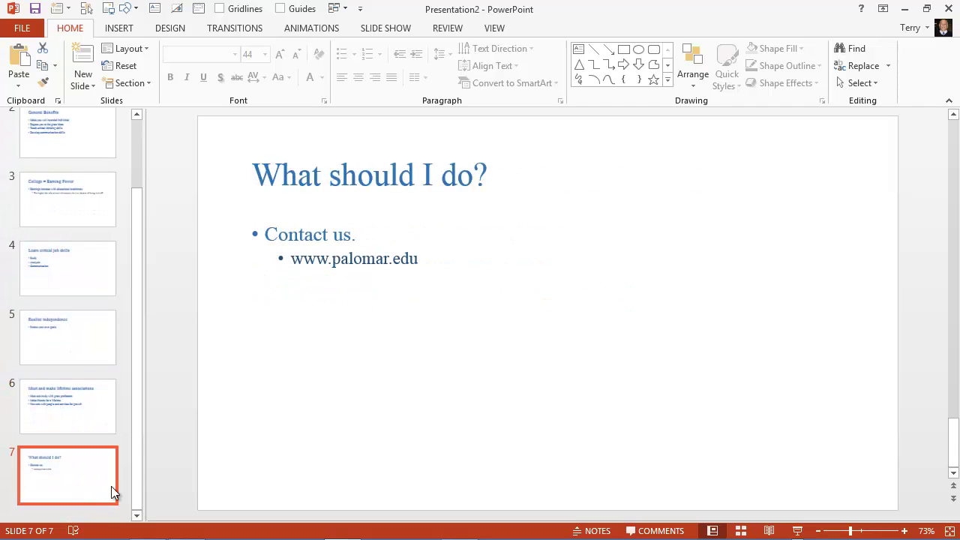
left_click_drag(137, 477, 154, 369)
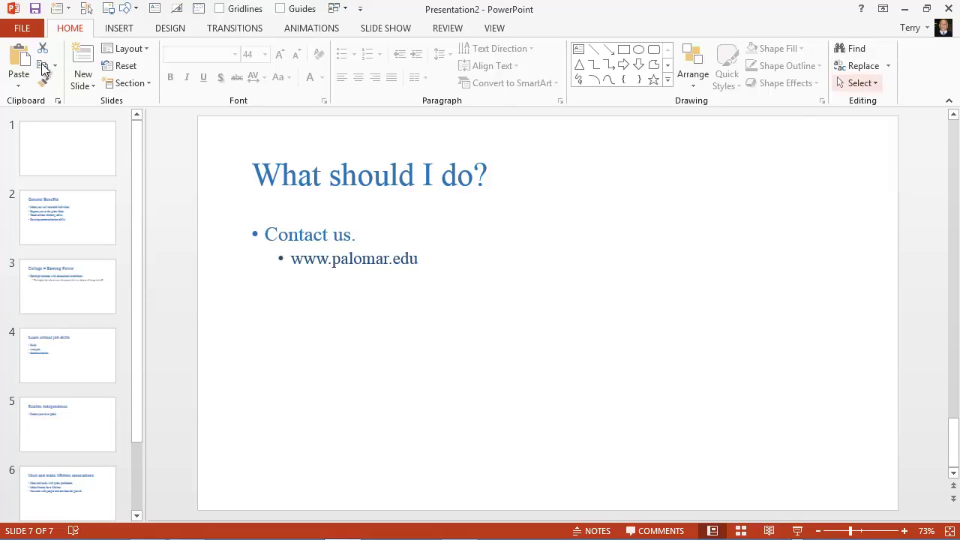
Close the current presentation without saving it and create a new blank presentation
left_click(17, 28)
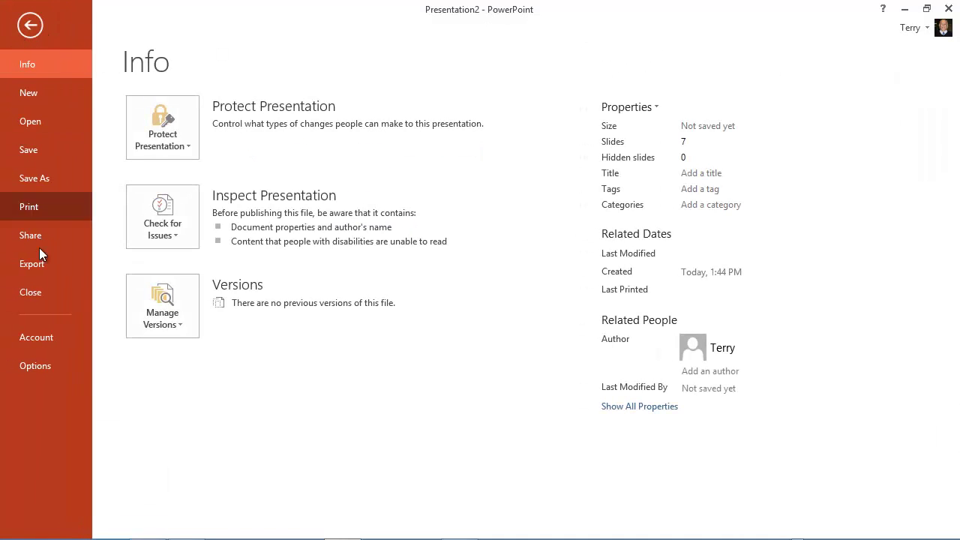
left_click(31, 291)
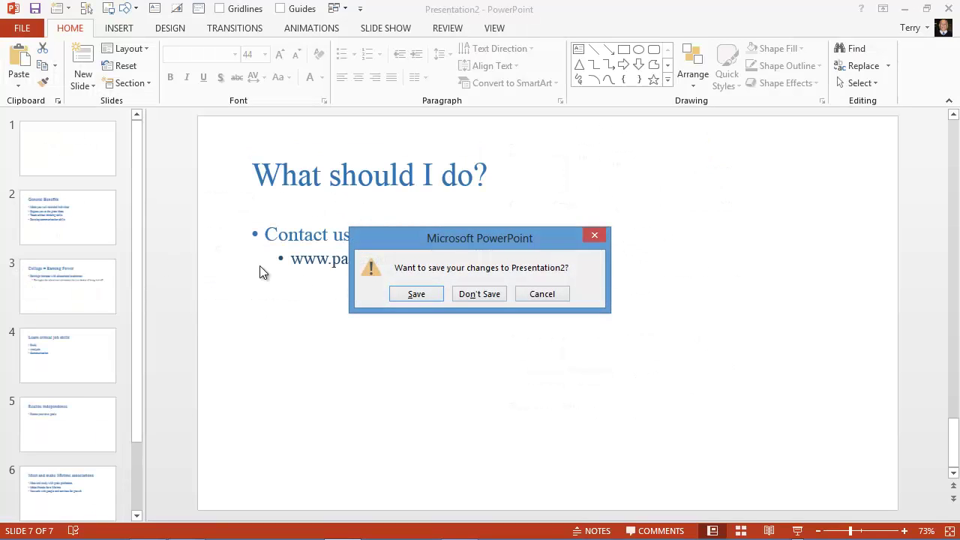
left_click(492, 294)
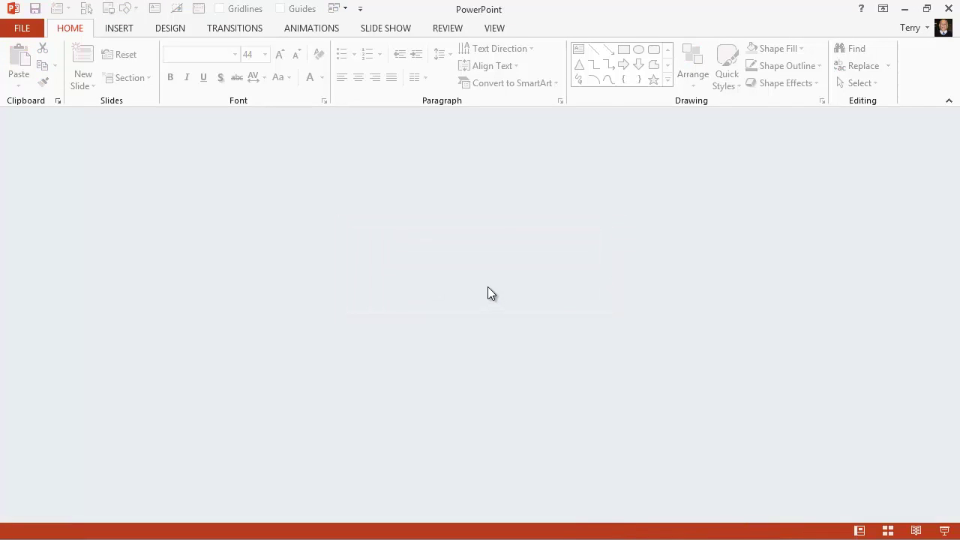
left_click(32, 27)
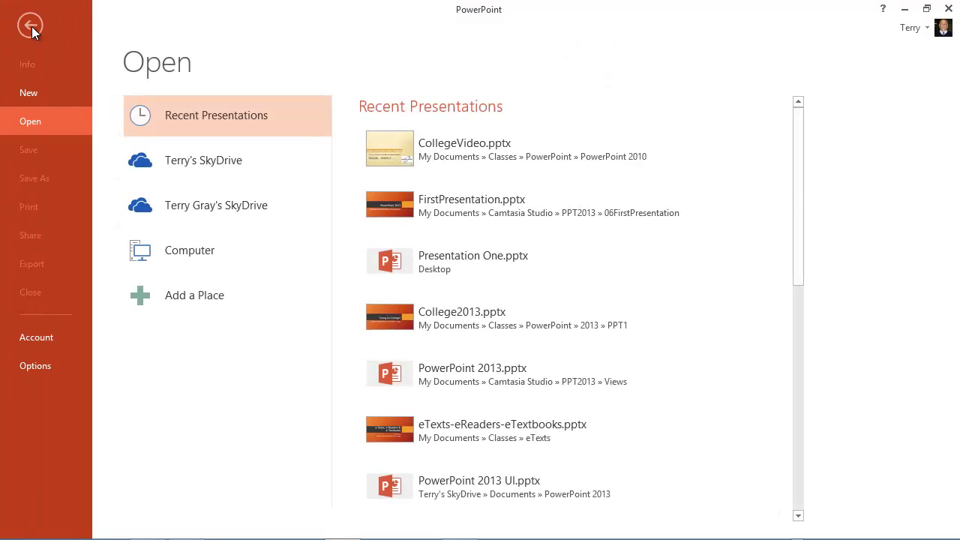
left_click(30, 93)
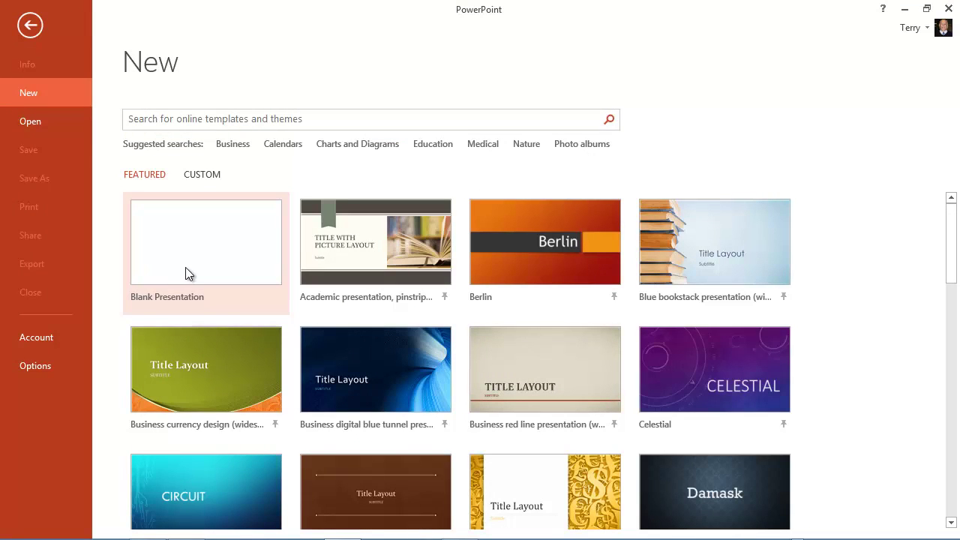
left_click(186, 267)
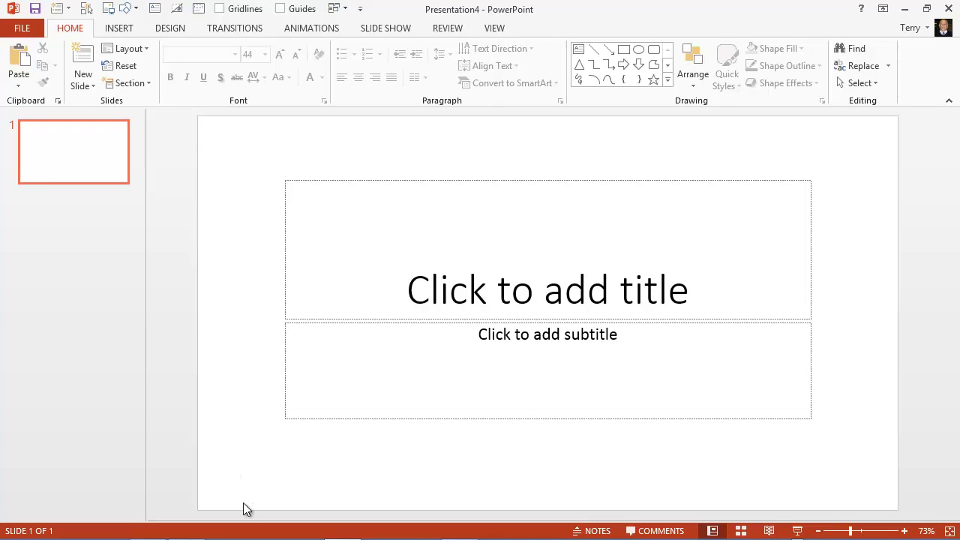
Open CollegeOutline.txt from the Desktop folder in Notepad to view the plain-text outline
mouse_move(227, 538)
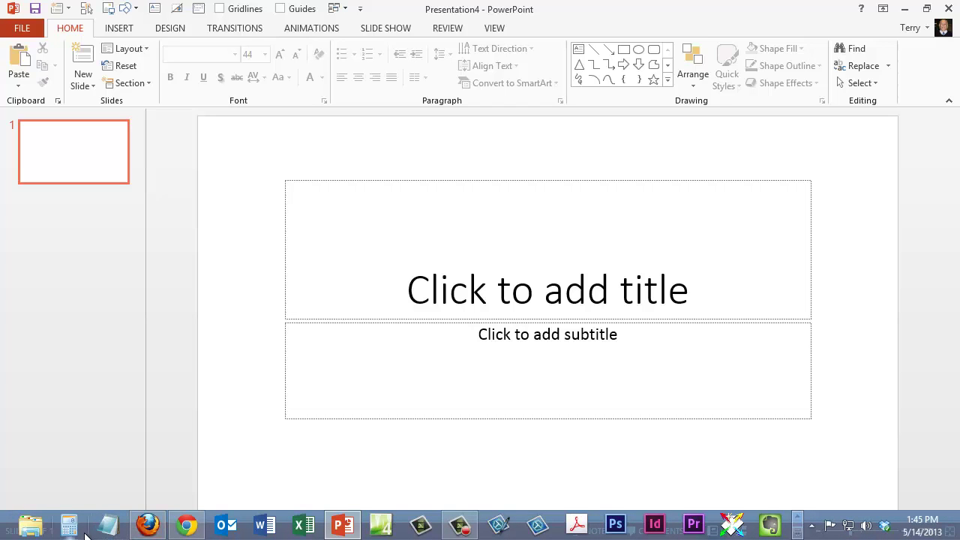
left_click(30, 527)
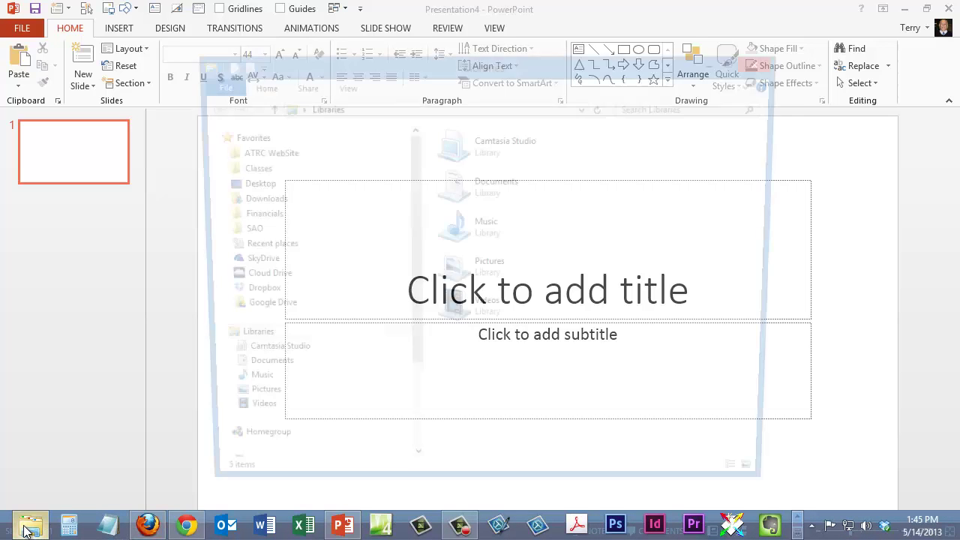
left_click(242, 185)
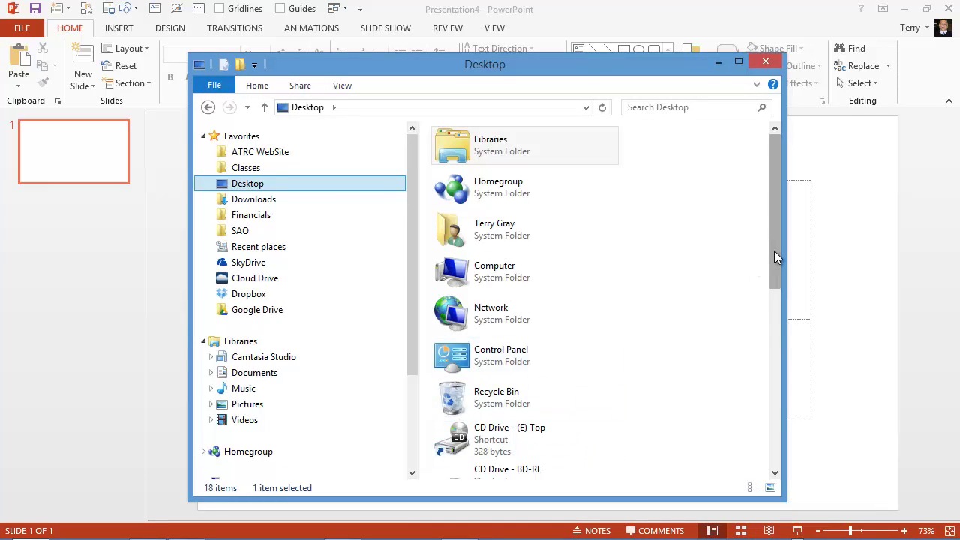
left_click_drag(773, 251, 771, 451)
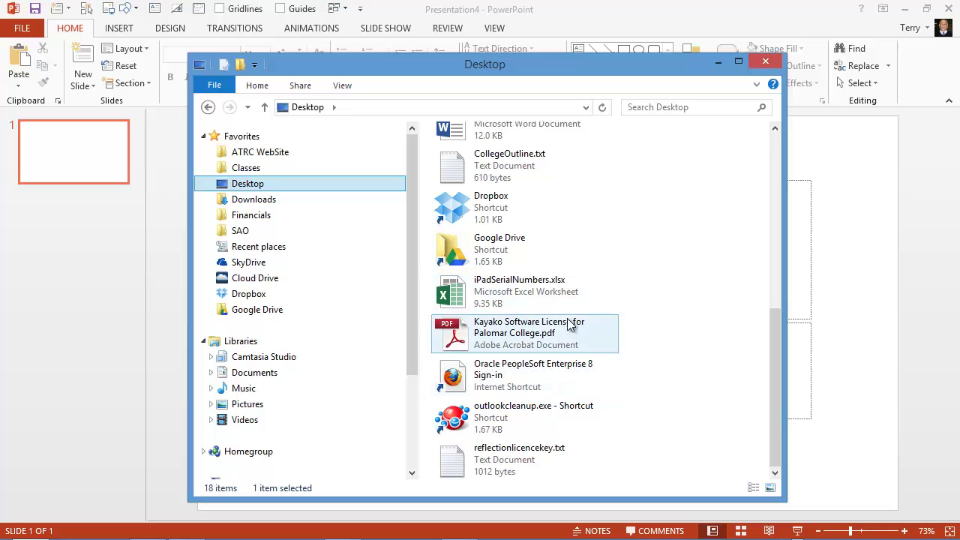
double_click(506, 174)
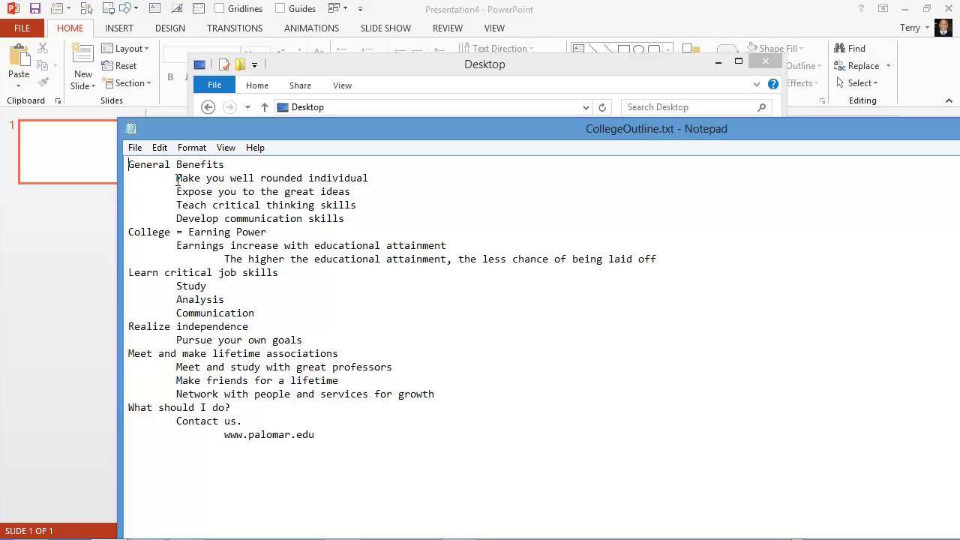
Check how the headings and subpoints are indented in the text outline, and close Notepad and the Desktop folder window
left_click_drag(182, 192, 189, 192)
left_click(183, 204)
left_click(140, 234)
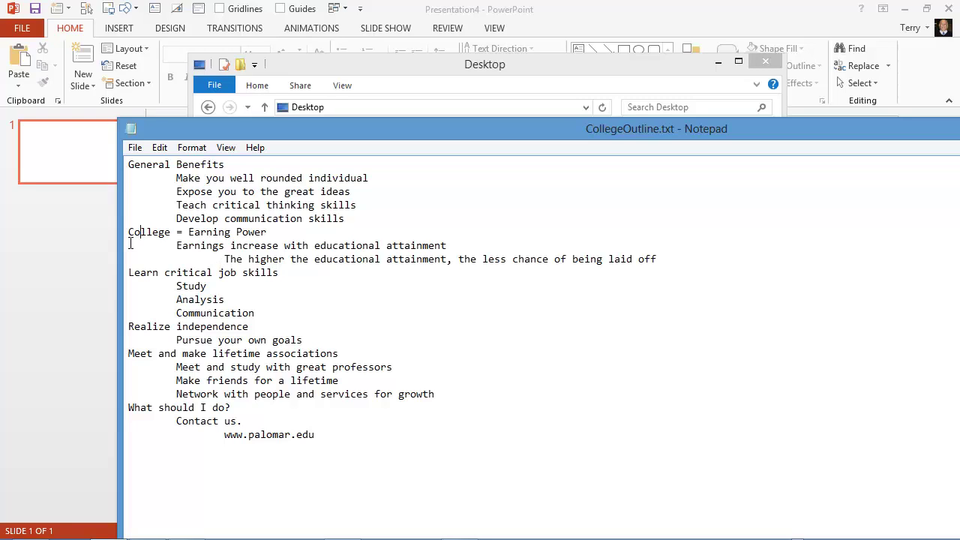
left_click(213, 246)
left_click_drag(805, 126, 483, 144)
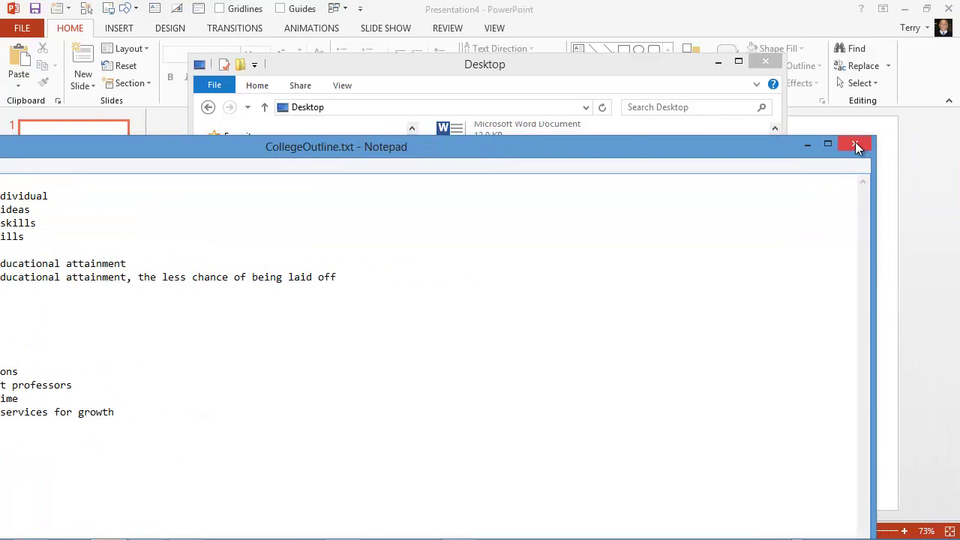
left_click(855, 144)
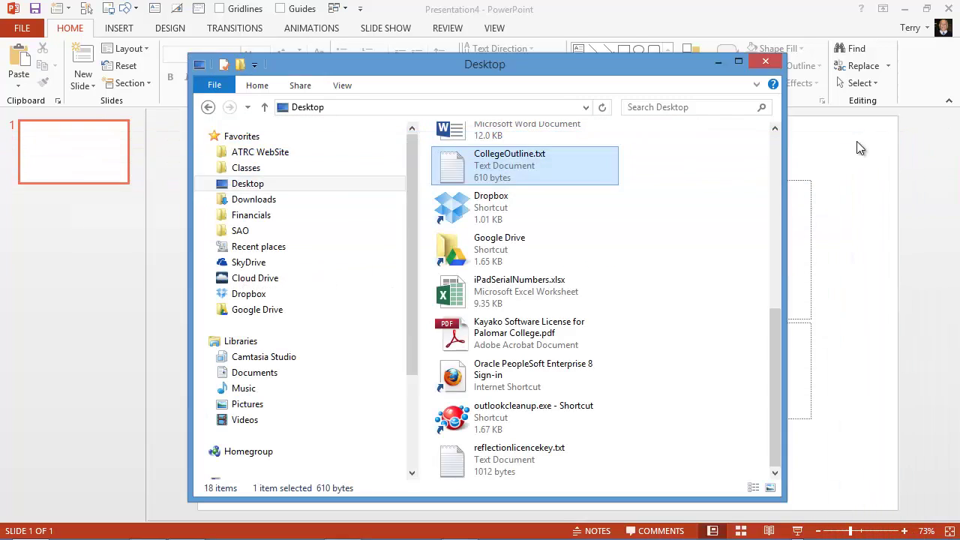
left_click(765, 63)
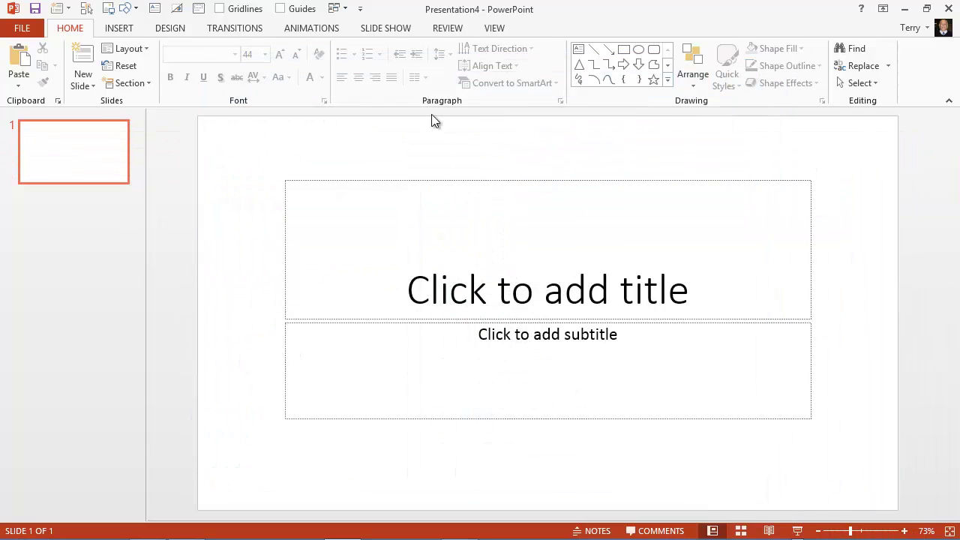
Start inserting slides from an outline into the blank presentation and browse to the Desktop folder for the outline file
left_click(92, 83)
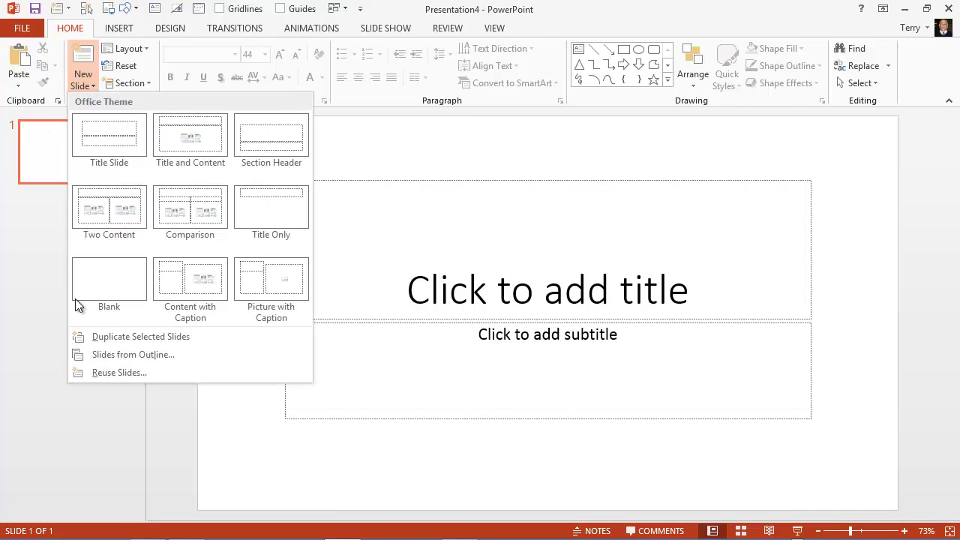
left_click(125, 357)
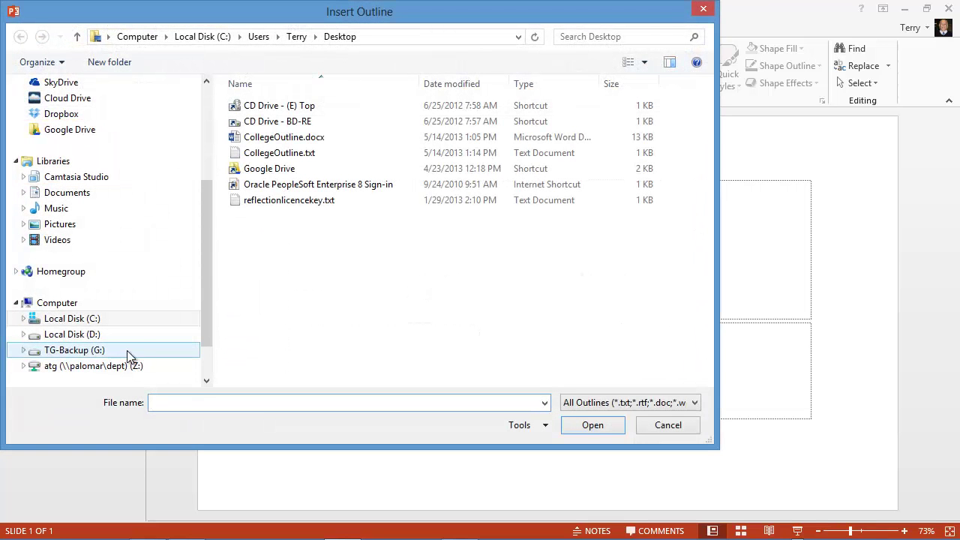
left_click_drag(202, 277, 219, 99)
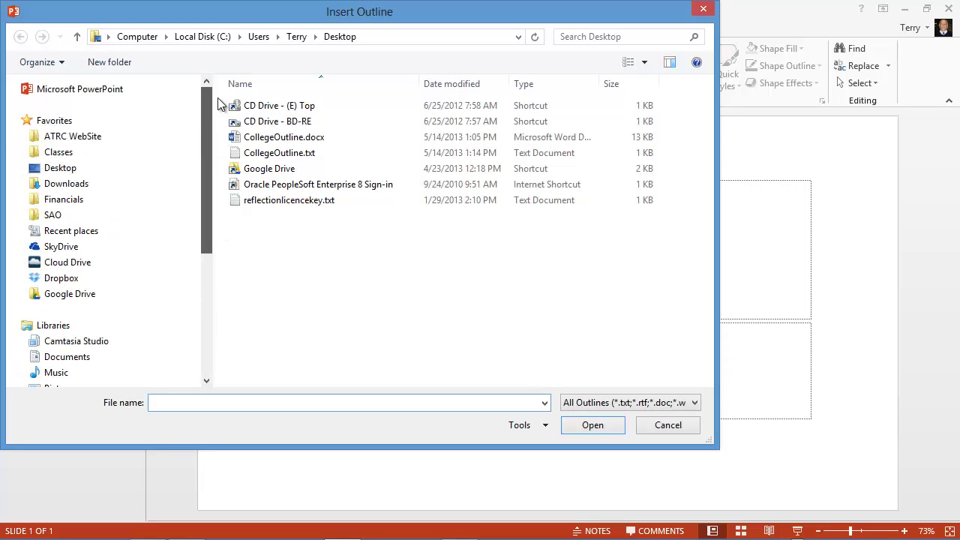
left_click(54, 169)
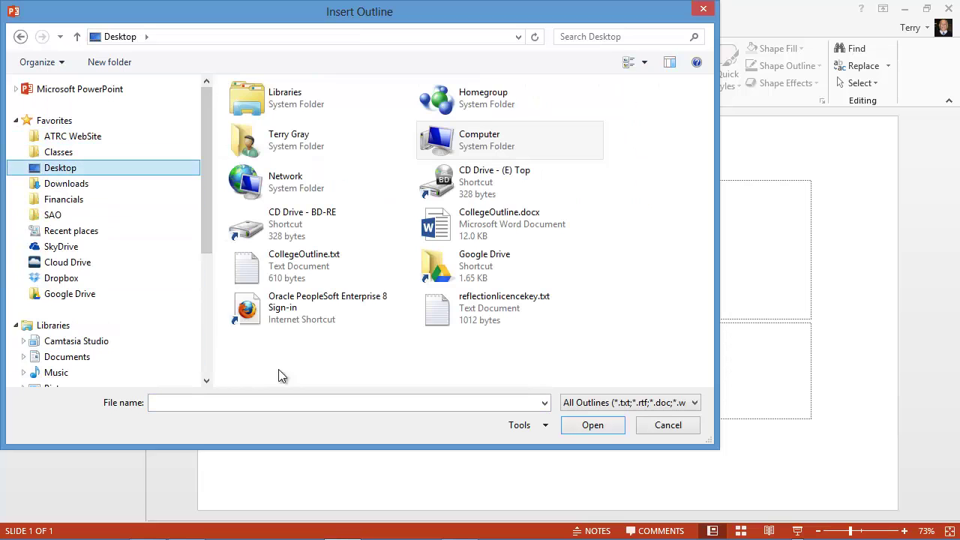